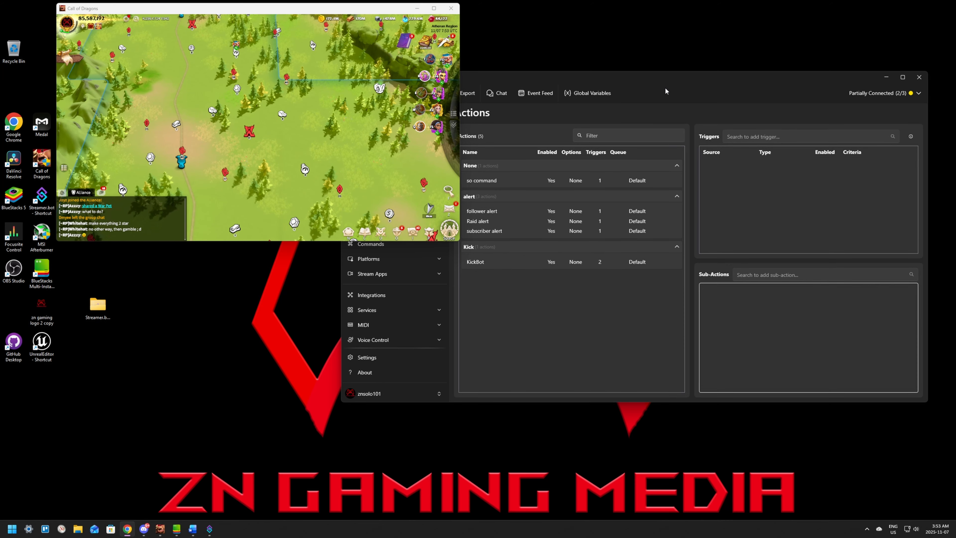
# Step: Move the Streamer.bot window clear of the game and look at the Raid alert action's triggers and sub-actions
pyautogui.moveTo(665, 91); pyautogui.dragTo(437, 86)
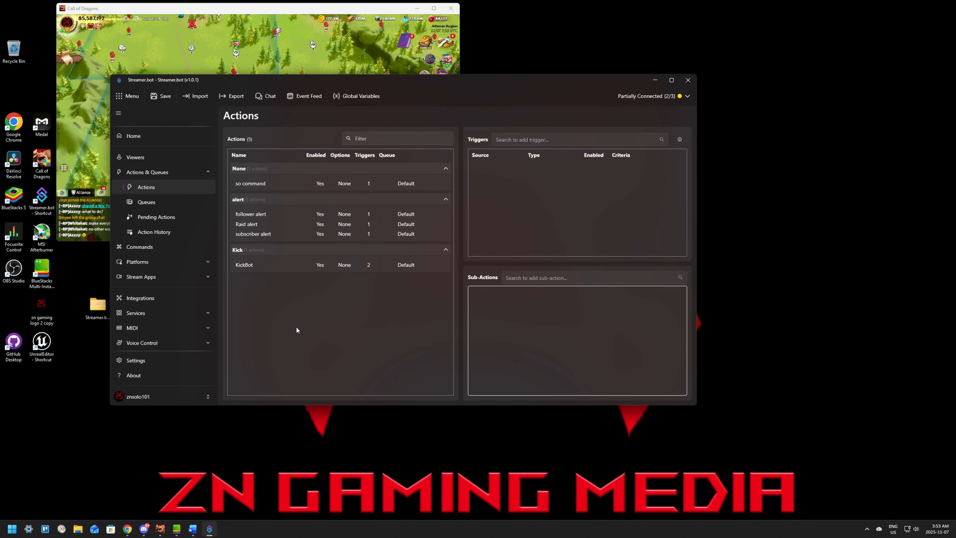
pyautogui.click(264, 225)
pyautogui.rightClick(494, 199)
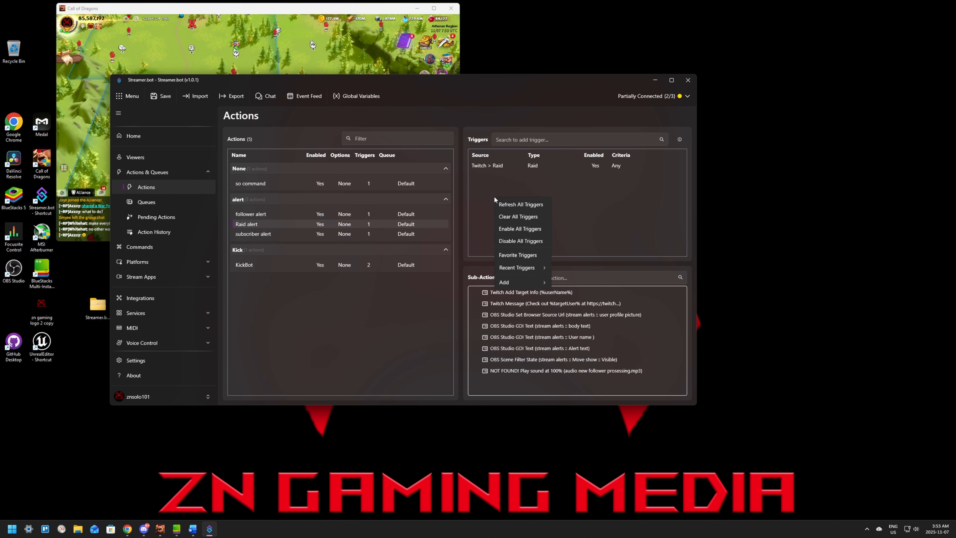
pyautogui.click(358, 358)
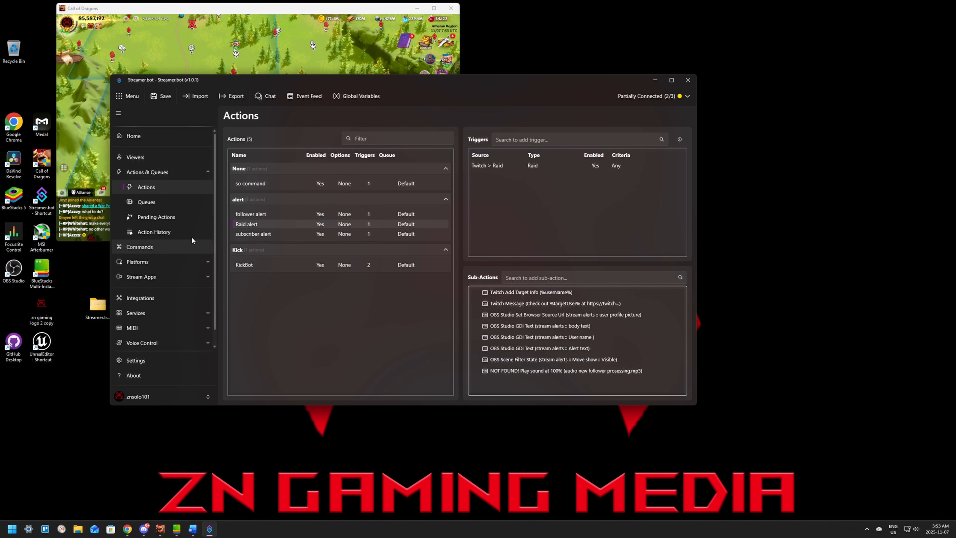
# Step: Add a new command named !followage with !followage as its chat command text
pyautogui.click(149, 248)
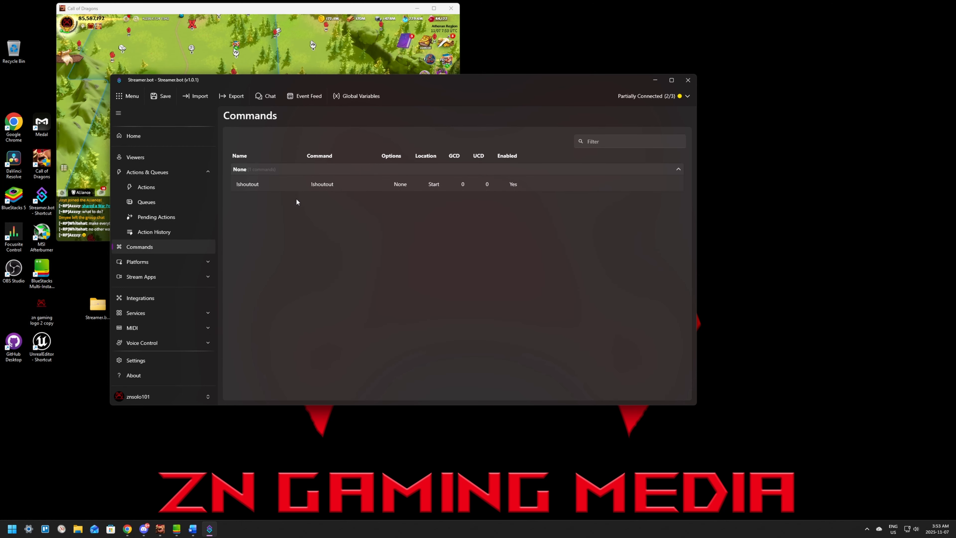
pyautogui.rightClick(310, 225)
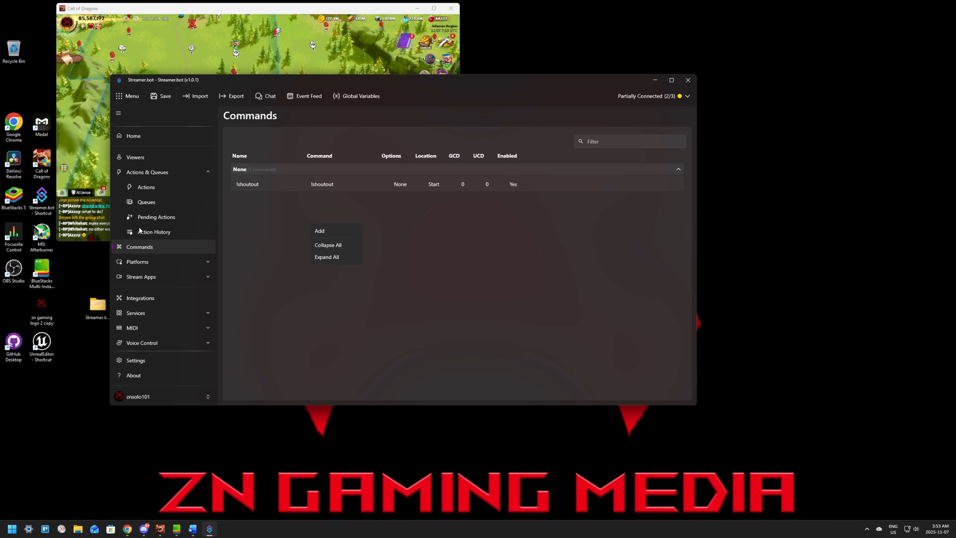
pyautogui.click(322, 231)
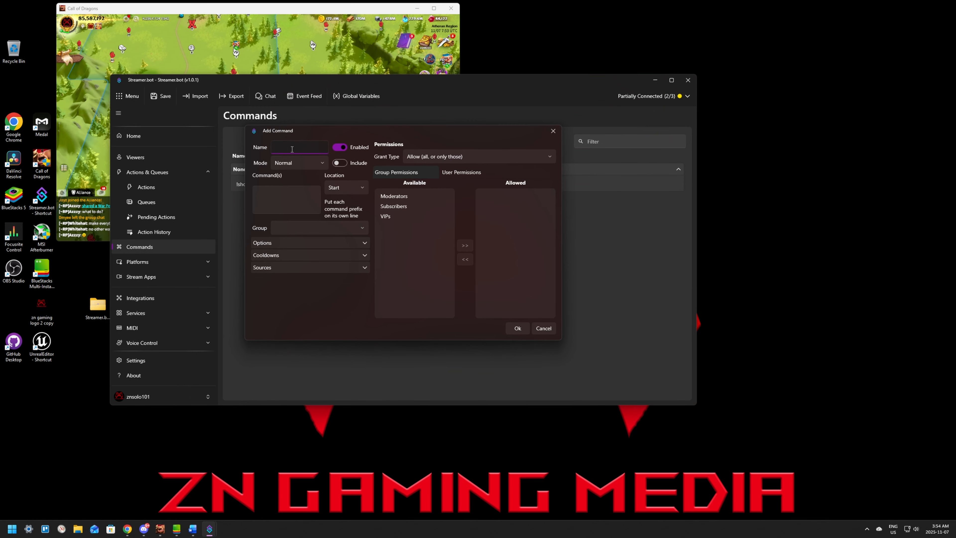
pyautogui.write('!followage')
pyautogui.click(288, 201)
pyautogui.write('!followage')
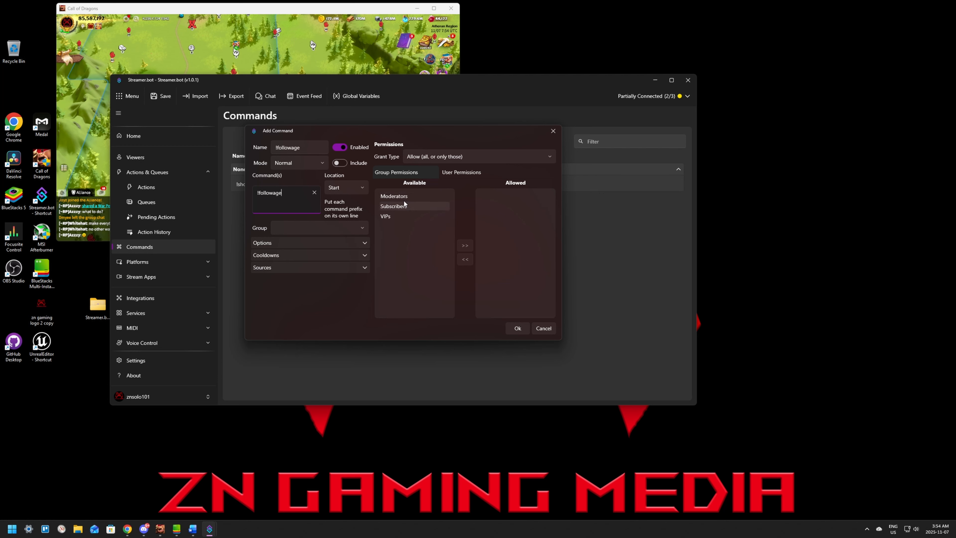
# Step: Try Moderators as an allowed permission group, take it back out, and save the new command
pyautogui.click(388, 195)
pyautogui.click(465, 245)
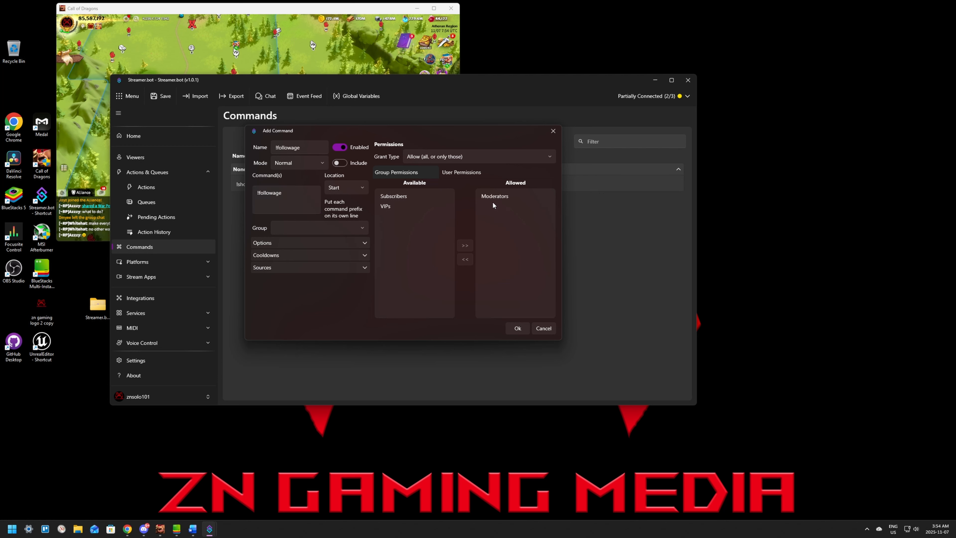
pyautogui.click(465, 259)
pyautogui.click(518, 328)
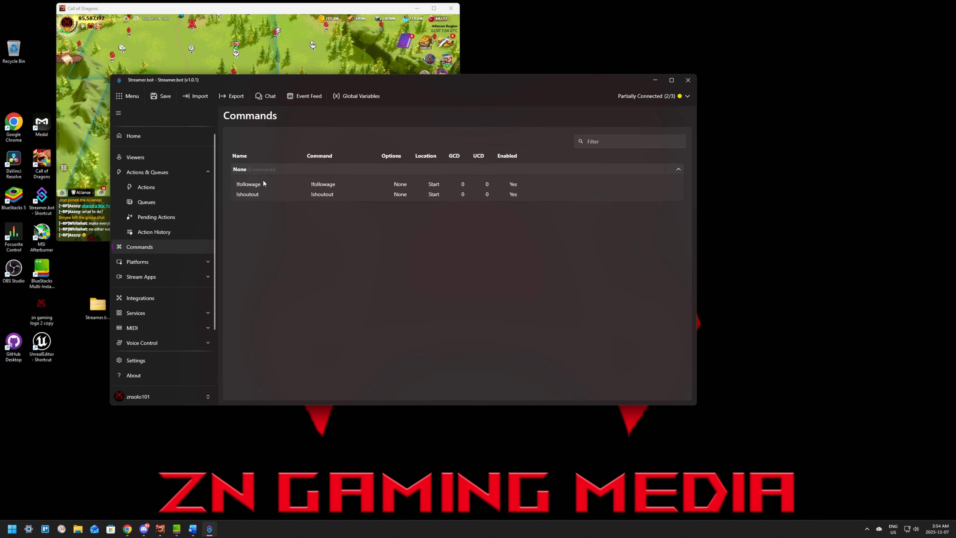
# Step: Go to the actions list and try to add a new action in the alert group
pyautogui.click(146, 189)
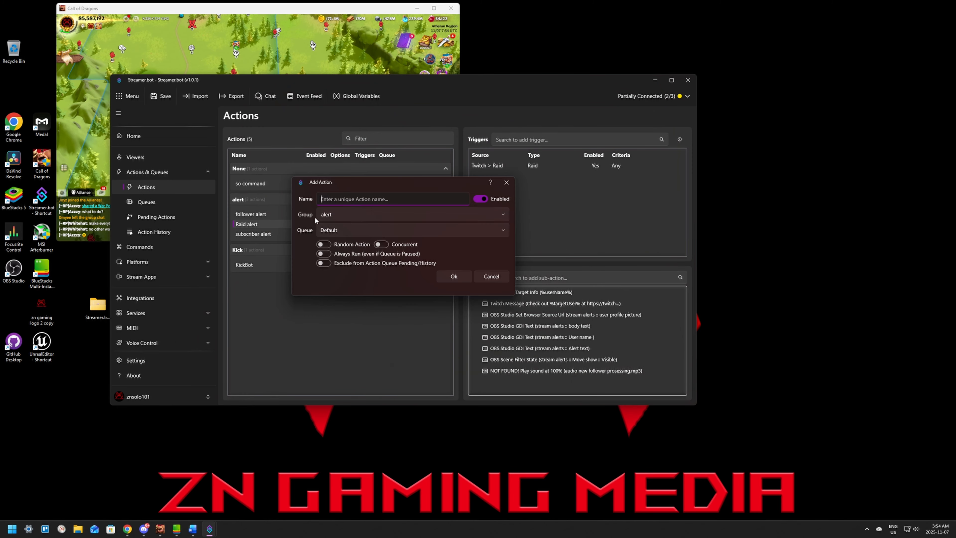
pyautogui.write('followage')
pyautogui.click(453, 276)
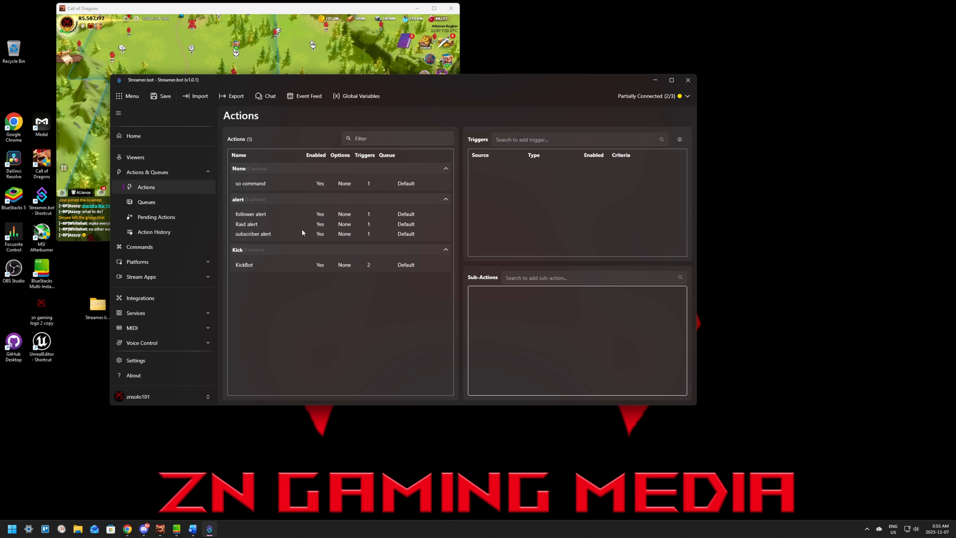
# Step: Duplicate the follower alert action and rename the copy followage, keeping it in the alert group
pyautogui.click(250, 213)
pyautogui.rightClick(251, 214)
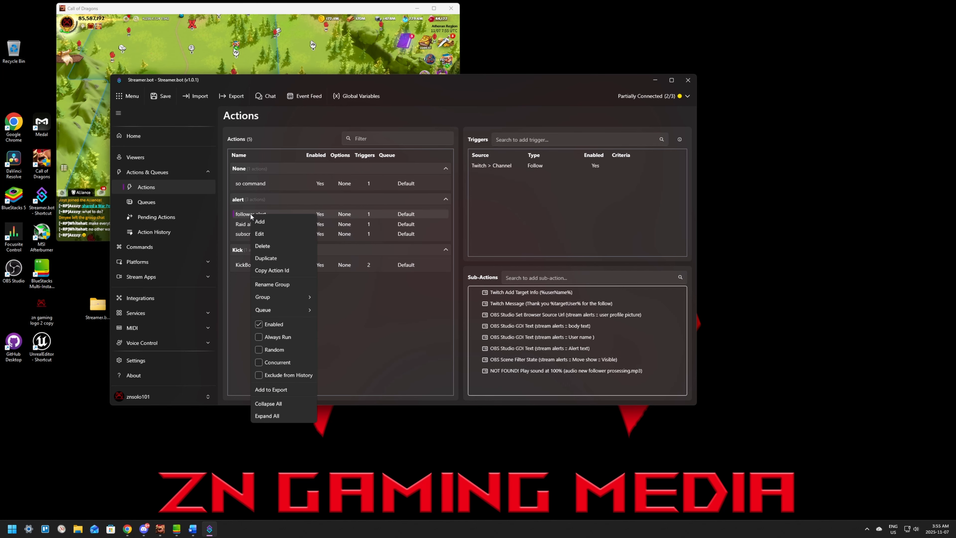
pyautogui.click(273, 259)
pyautogui.rightClick(261, 223)
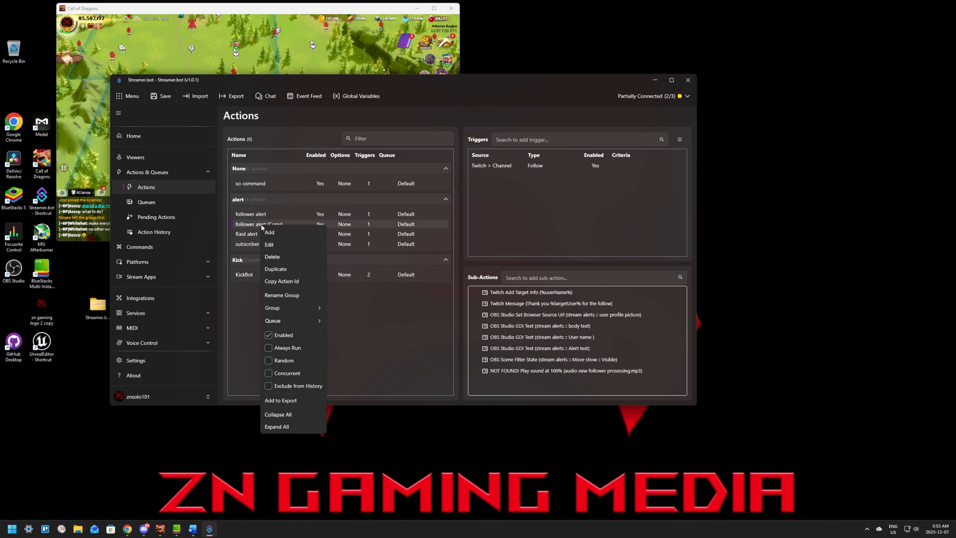
pyautogui.click(268, 244)
pyautogui.moveTo(369, 199); pyautogui.dragTo(341, 199)
pyautogui.write('age')
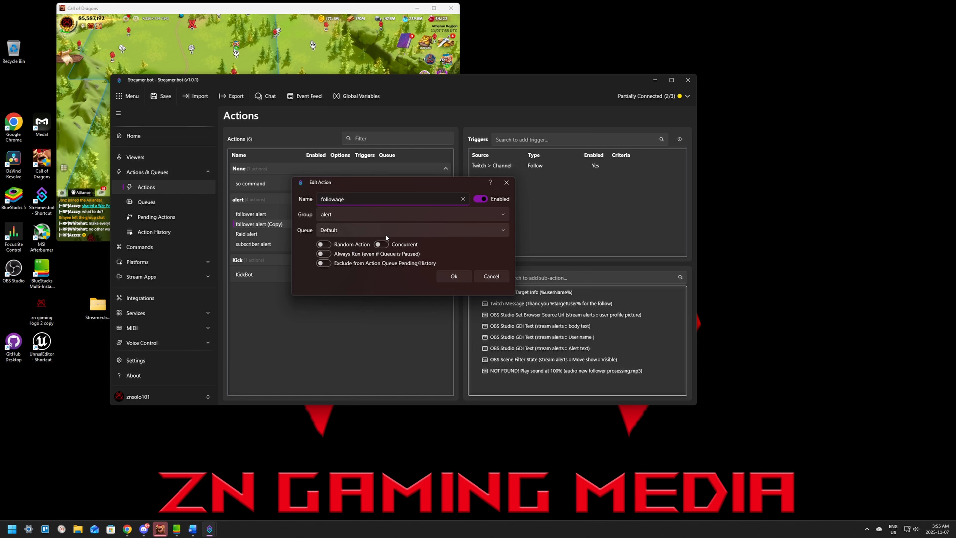
pyautogui.click(453, 276)
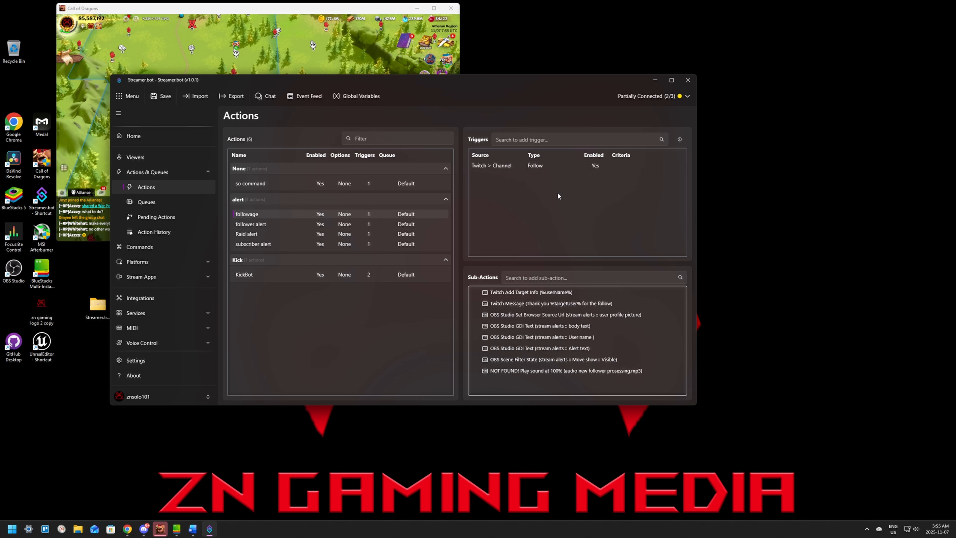
# Step: Add a Core Command Triggered trigger to the followage action, using the !followage command
pyautogui.rightClick(510, 186)
pyautogui.moveTo(532, 275)
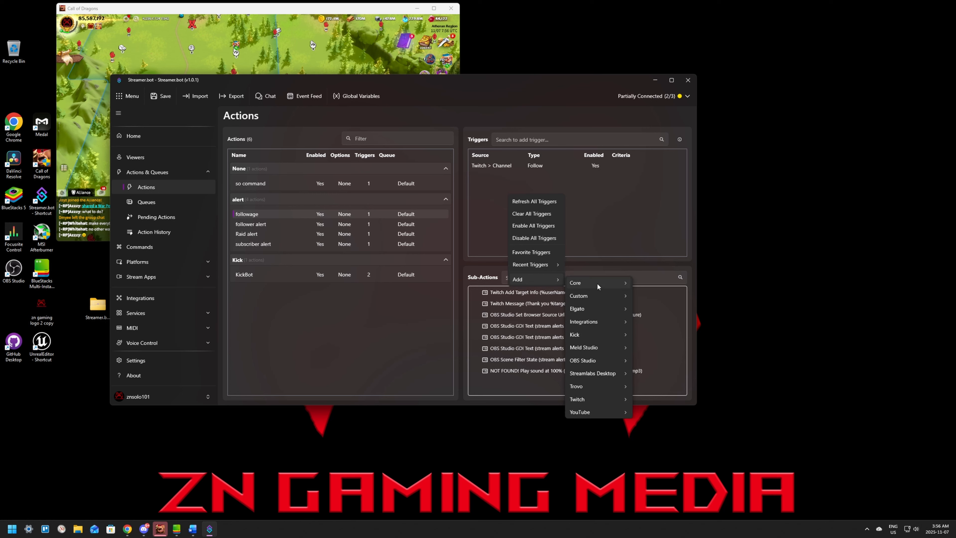
pyautogui.moveTo(597, 282)
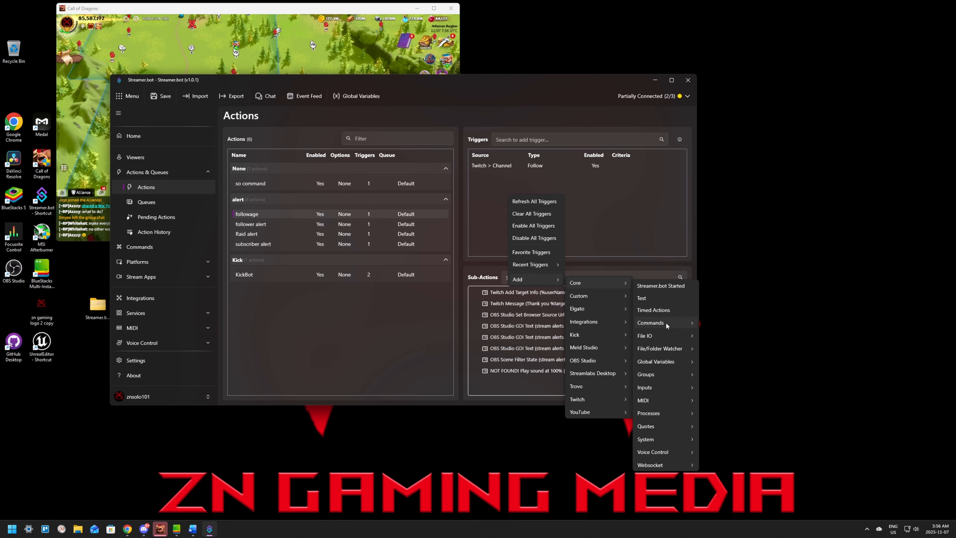
pyautogui.moveTo(666, 321)
pyautogui.click(723, 339)
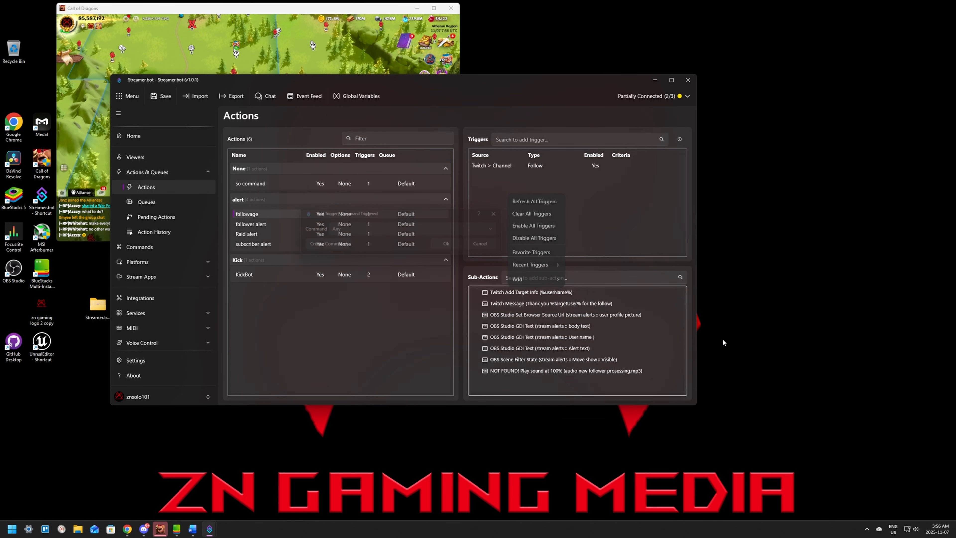
pyautogui.click(369, 230)
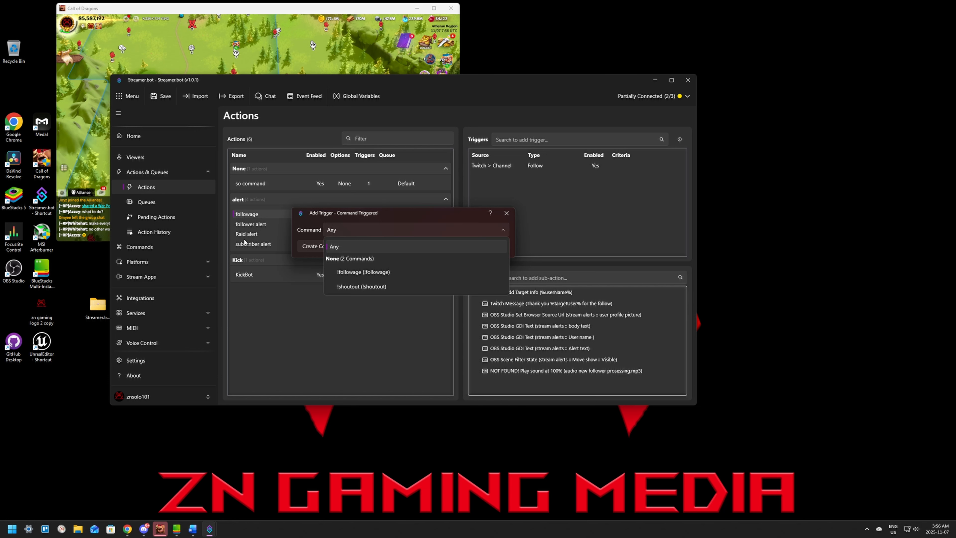
pyautogui.click(324, 251)
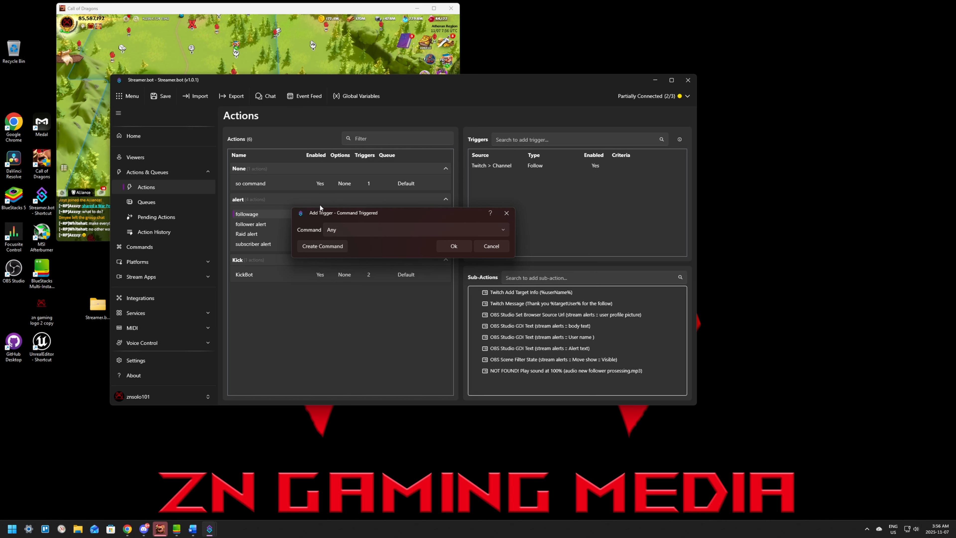
pyautogui.click(379, 229)
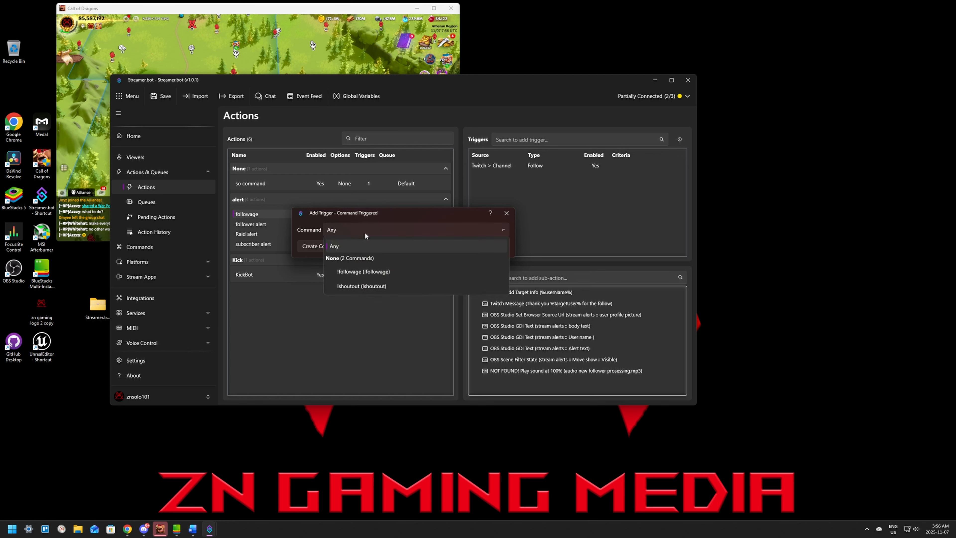
pyautogui.click(384, 273)
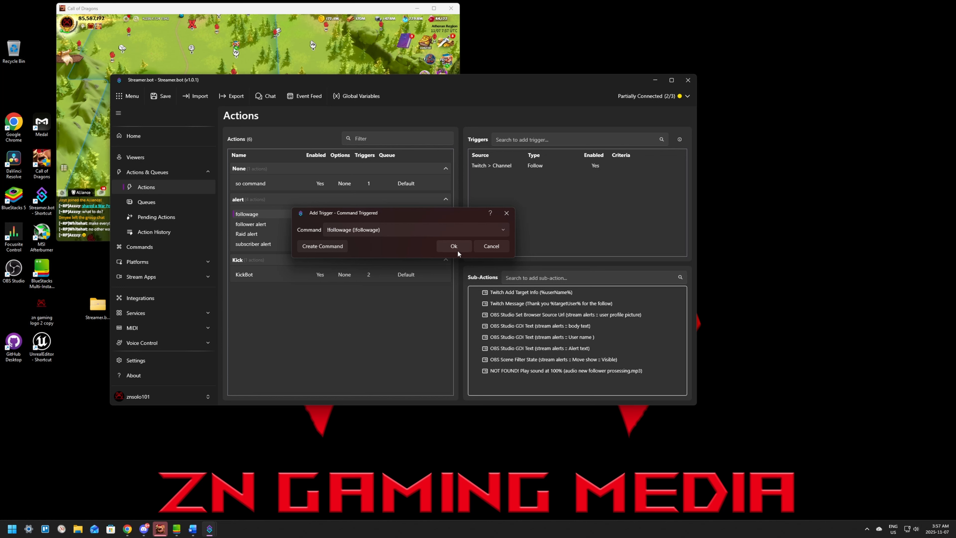
pyautogui.click(449, 245)
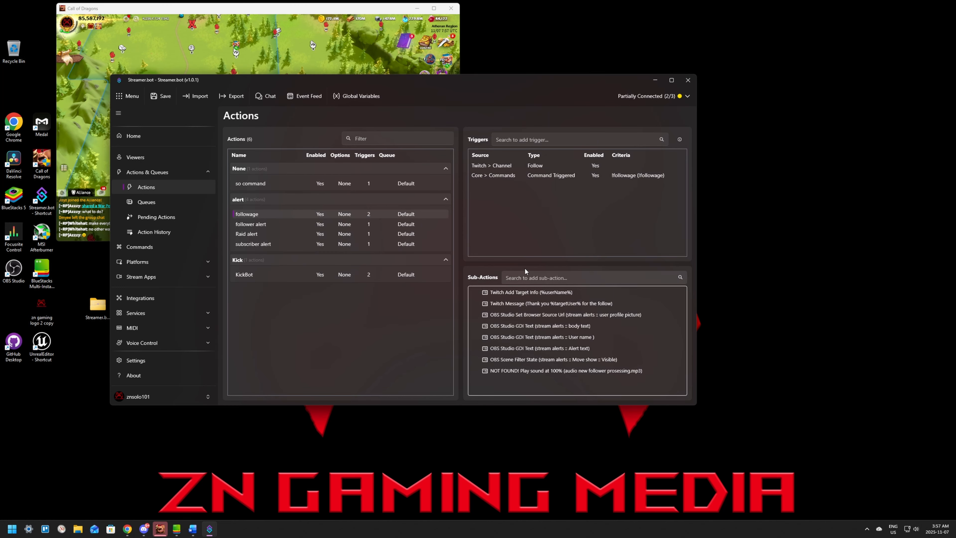
# Step: Delete the Twitch Follow trigger from the followage action
pyautogui.rightClick(494, 165)
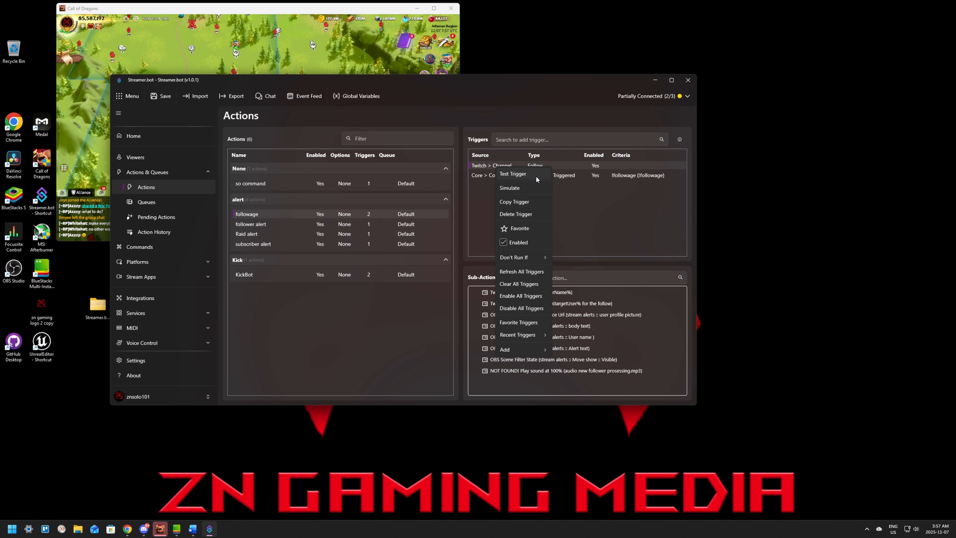
pyautogui.click(510, 213)
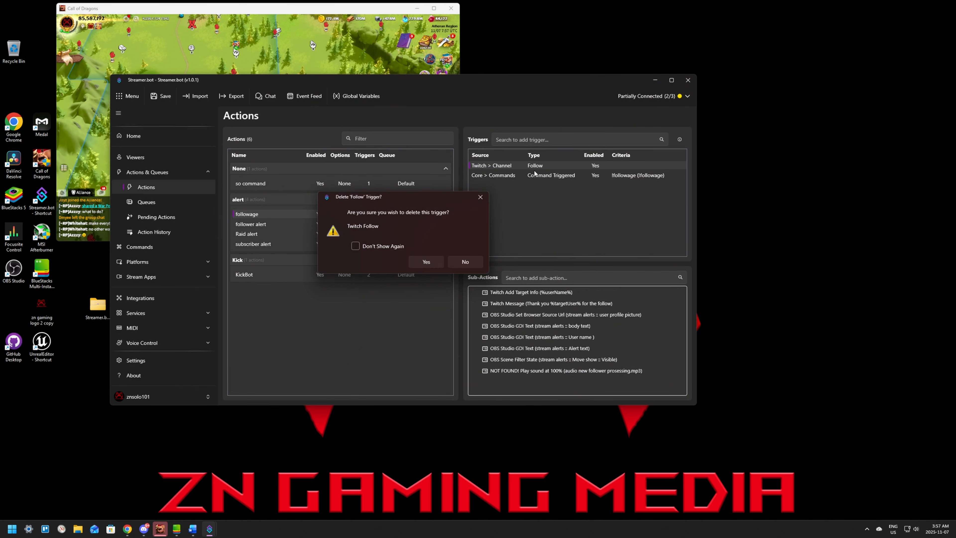
pyautogui.click(433, 262)
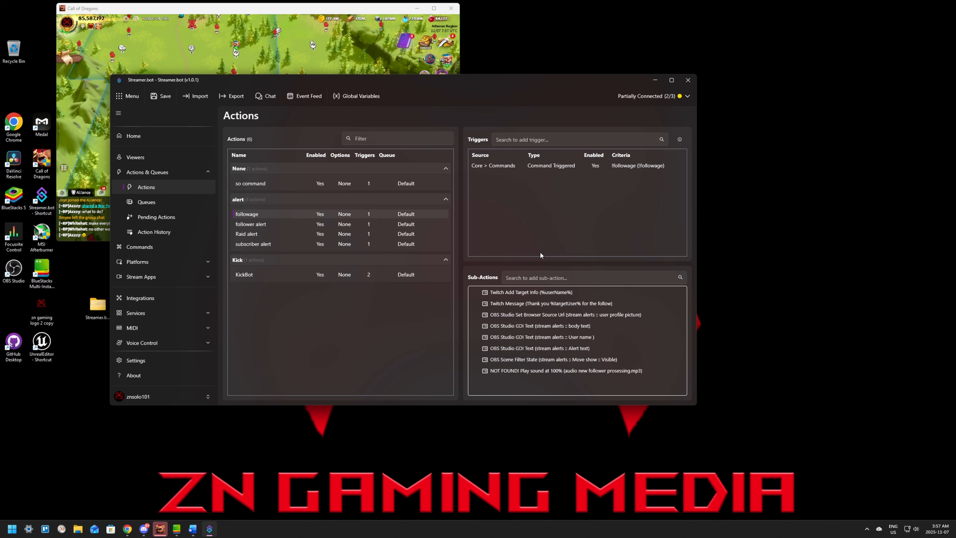
# Step: Delete the Play Sound sub-action from the followage action
pyautogui.rightClick(518, 374)
pyautogui.click(530, 381)
pyautogui.rightClick(537, 373)
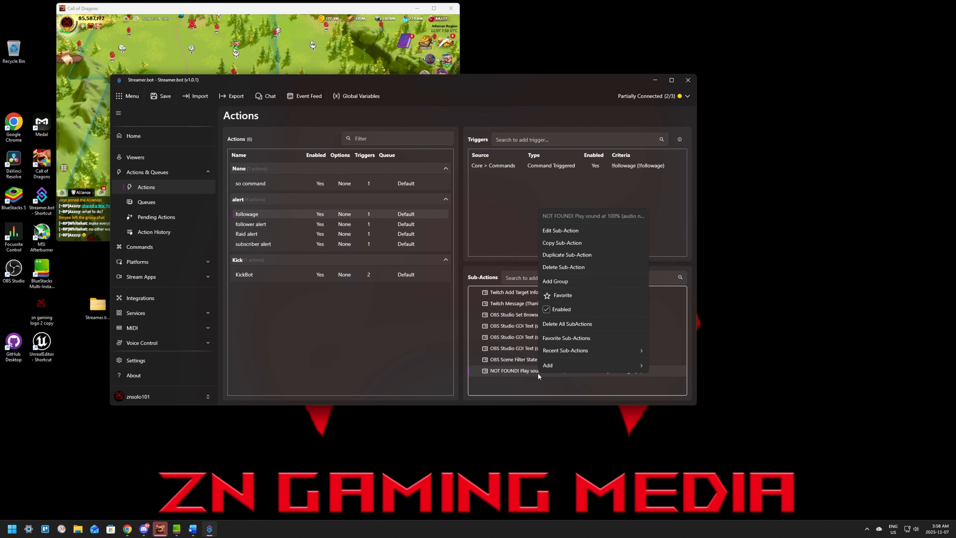
pyautogui.click(572, 267)
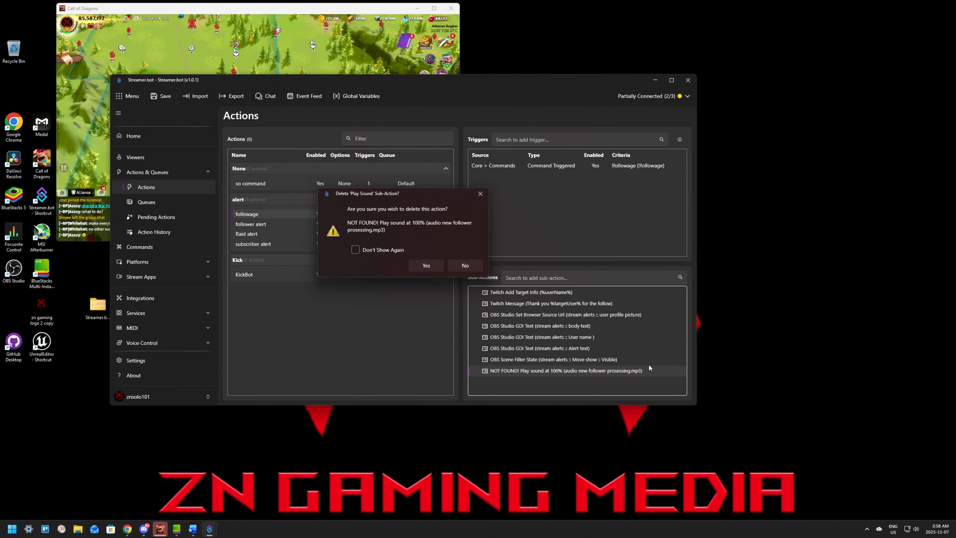
pyautogui.click(426, 265)
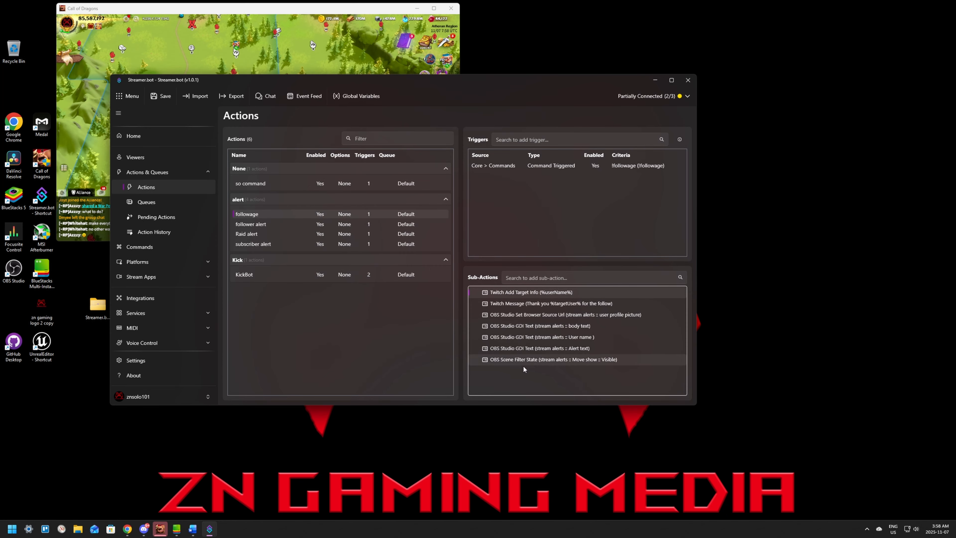
# Step: Add a Get Follow Age Info for Target sub-action with user login %userName% and place it directly after Twitch Add Target Info
pyautogui.rightClick(536, 375)
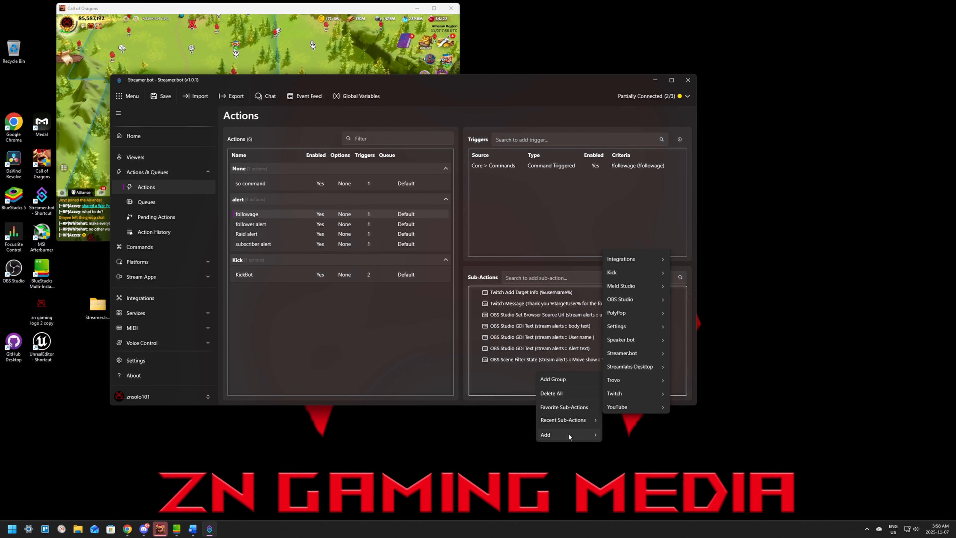
pyautogui.write('follow ag')
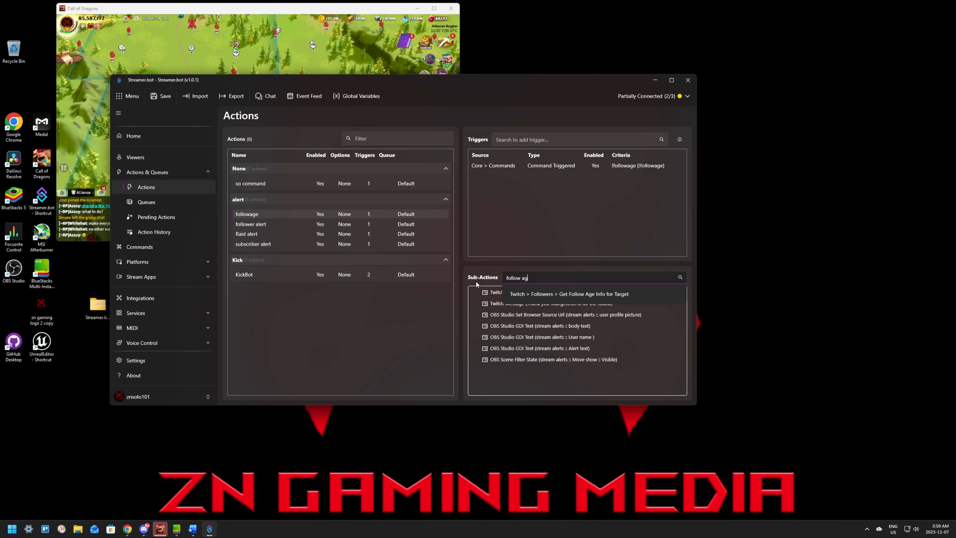
pyautogui.write('e')
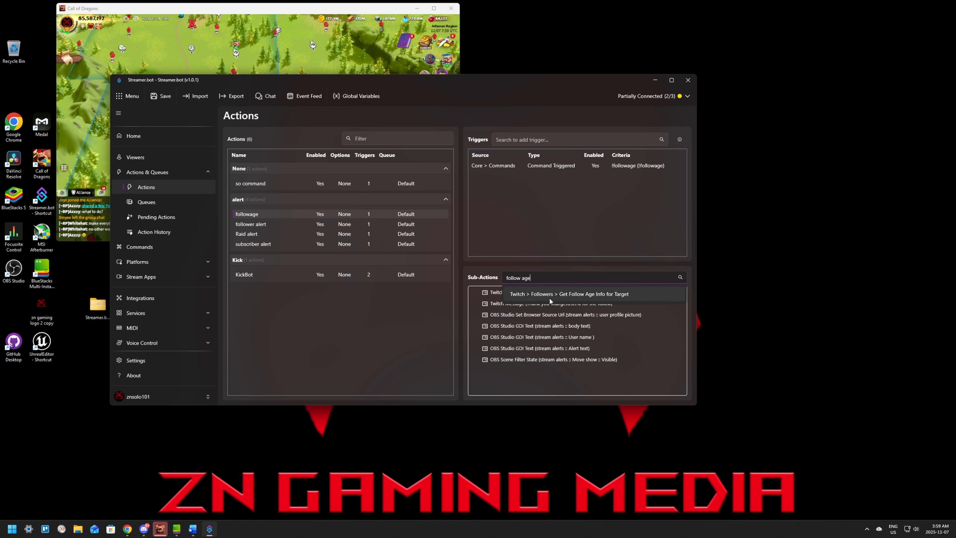
pyautogui.click(609, 294)
pyautogui.click(360, 224)
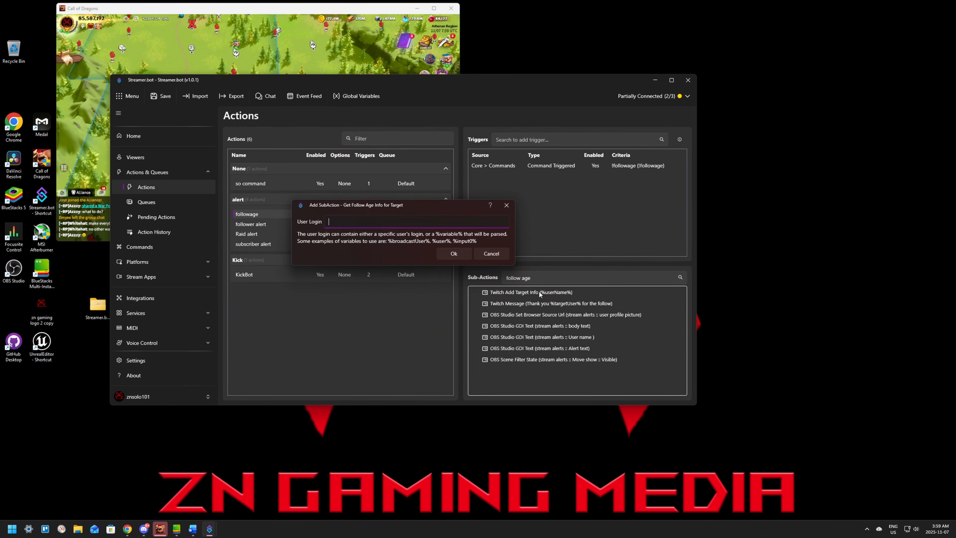
pyautogui.hotkey('ctrl', 'v')
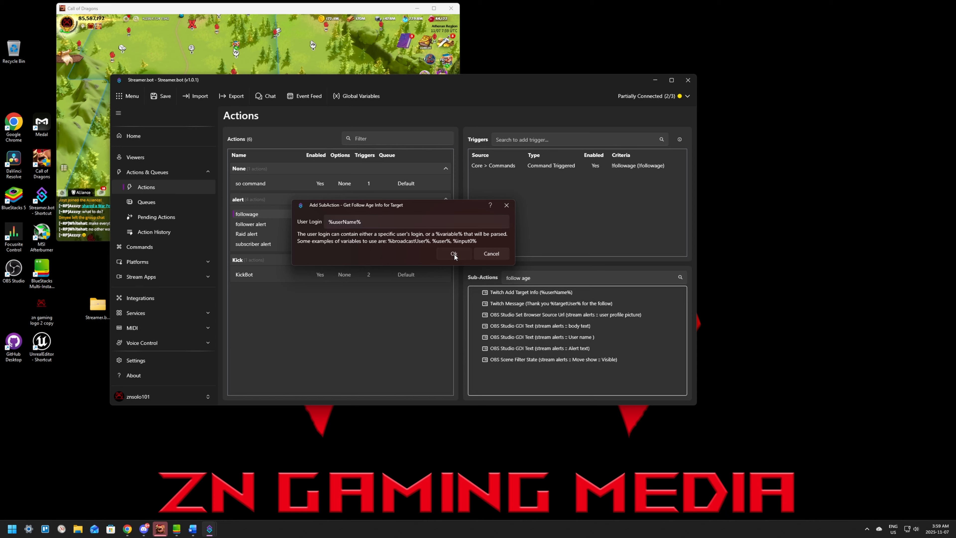
pyautogui.click(454, 255)
pyautogui.moveTo(502, 369); pyautogui.dragTo(531, 304)
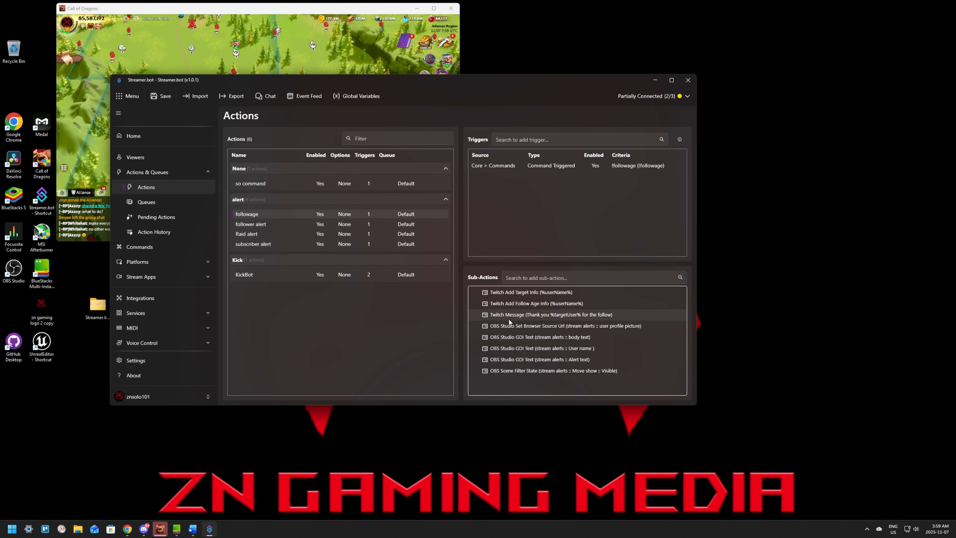
# Step: Remove "Thank you" from the start of the Twitch message sub-action's text, before %targetUser%
pyautogui.click(534, 314)
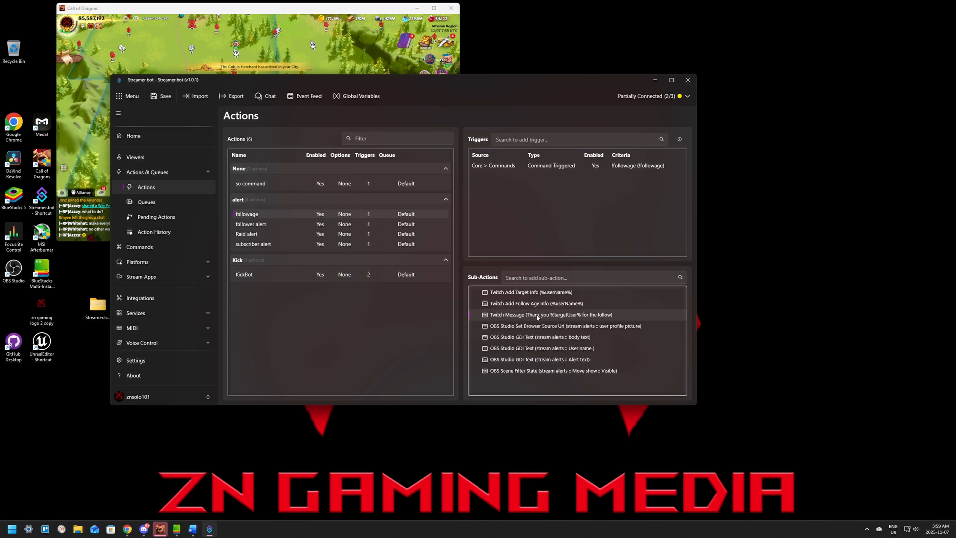
pyautogui.rightClick(516, 317)
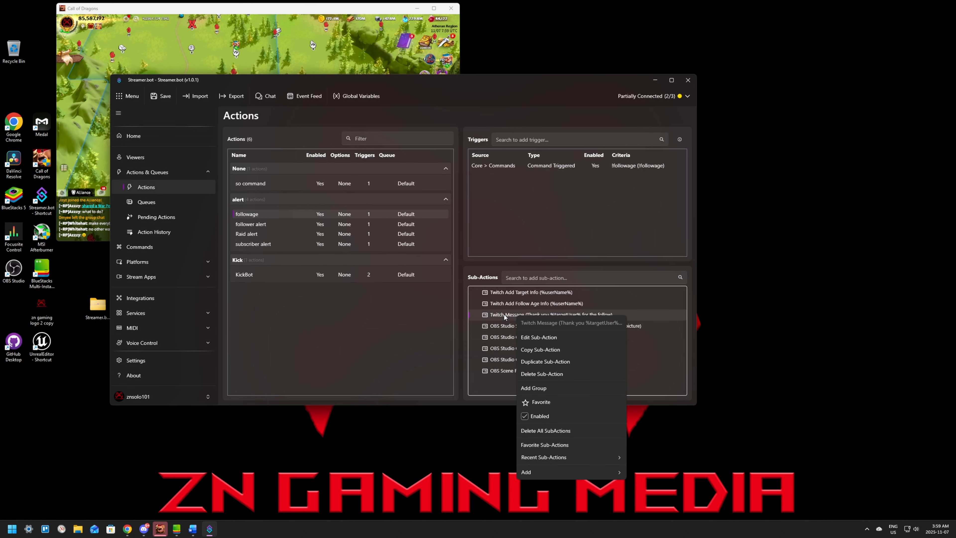
pyautogui.doubleClick(504, 314)
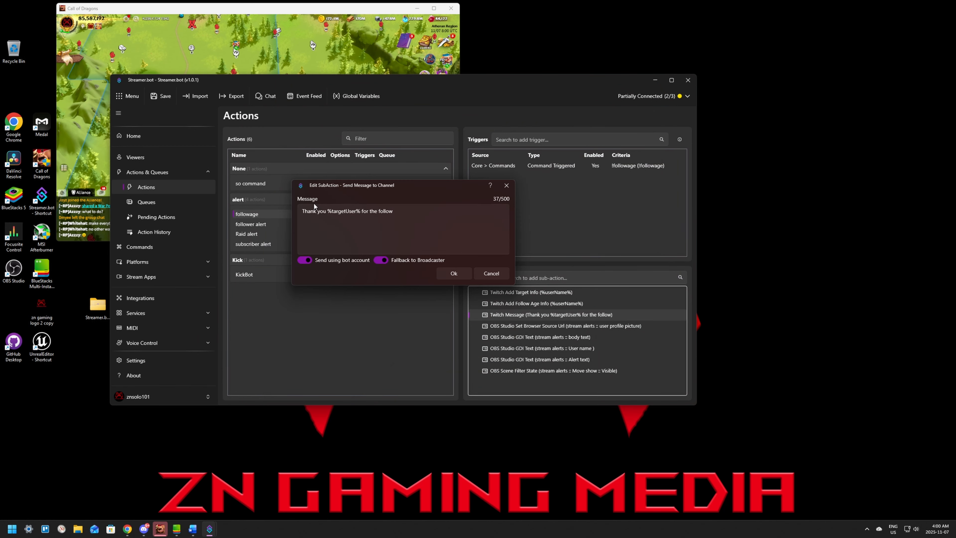
pyautogui.click(327, 212)
pyautogui.press('BackSpace')
pyautogui.press('BackSpace')
pyautogui.press('BackSpace')
pyautogui.press('BackSpace')
pyautogui.press('BackSpace')
pyautogui.press('BackSpace')
pyautogui.press('BackSpace')
pyautogui.press('BackSpace')
pyautogui.press('BackSpace')
pyautogui.press('BackSpace')
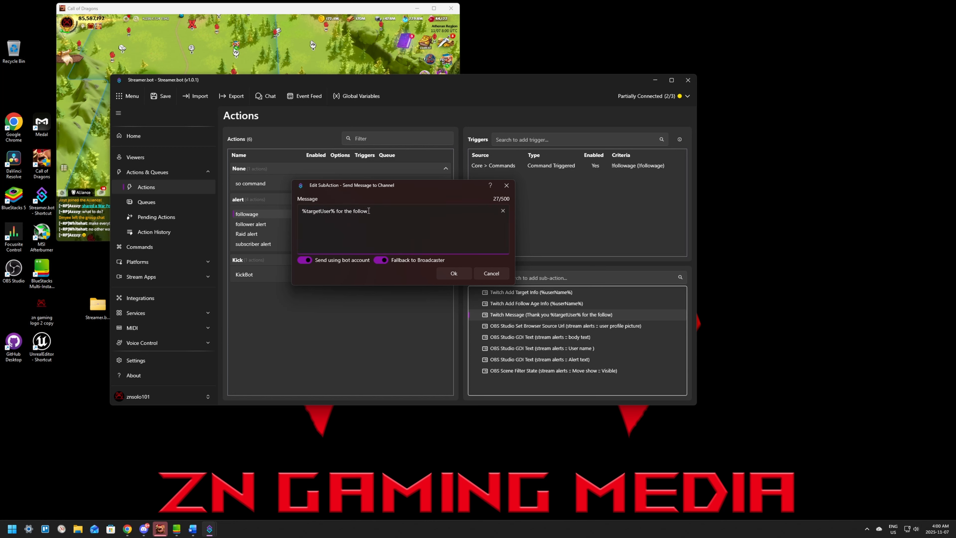